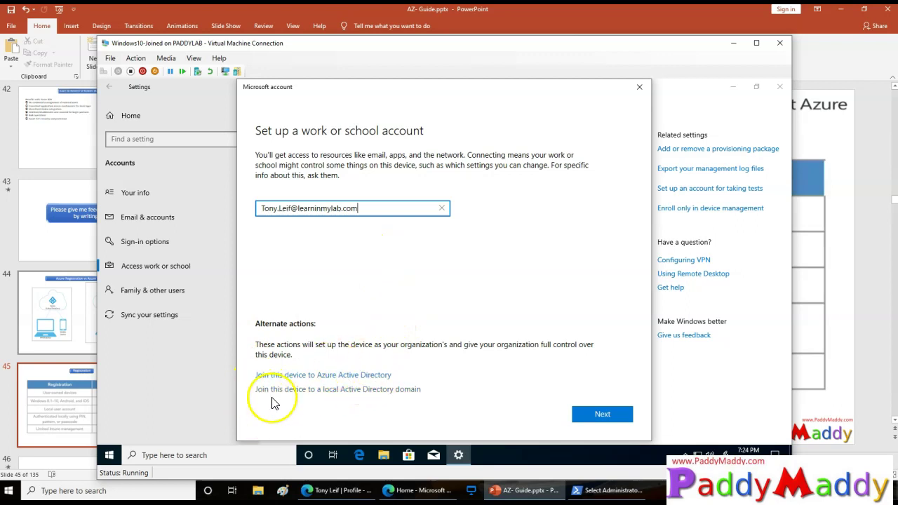
# Step: Register the device with the work account's email and password, finish the setup and expand the added account's entry
pyautogui.moveTo(376, 207); pyautogui.dragTo(257, 208)
pyautogui.click(602, 414)
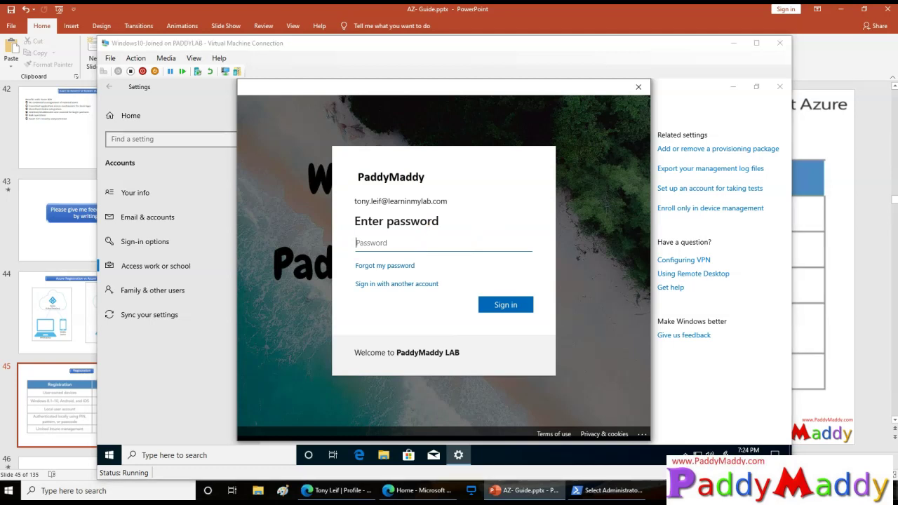
pyautogui.click(425, 242)
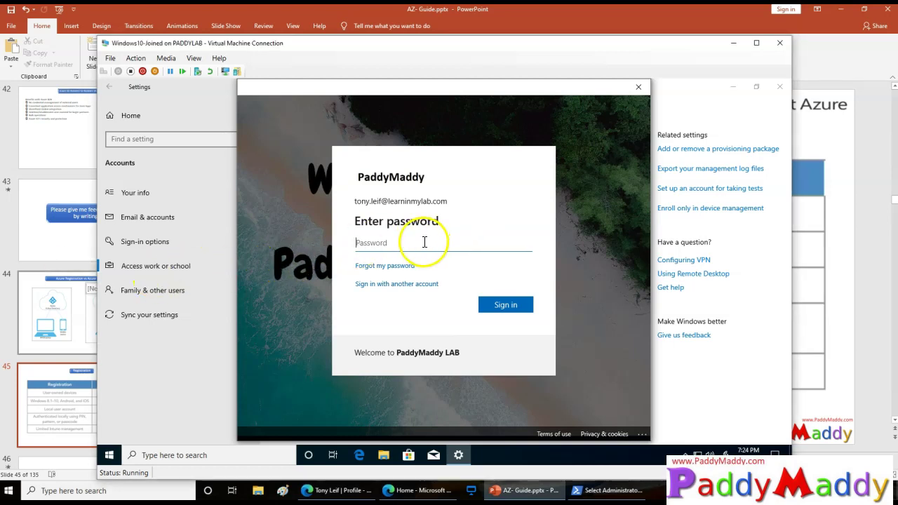
pyautogui.click(506, 304)
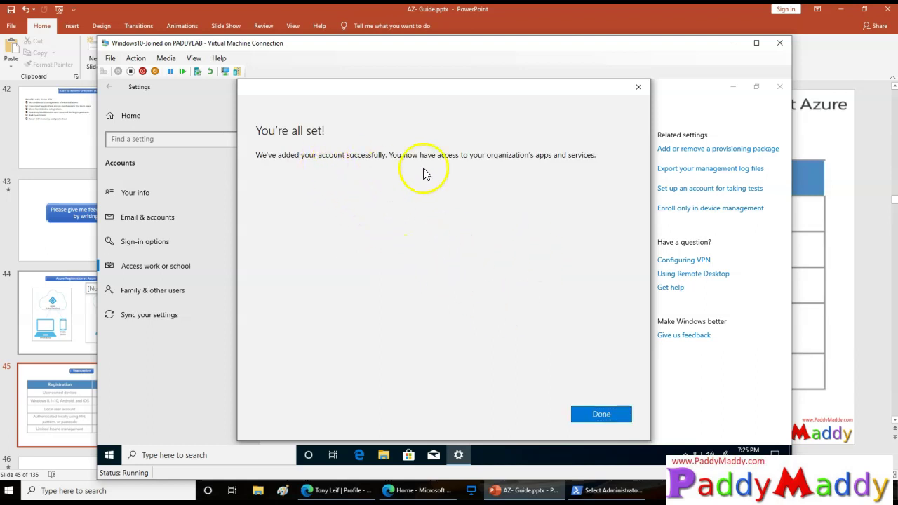
pyautogui.click(602, 413)
pyautogui.click(319, 238)
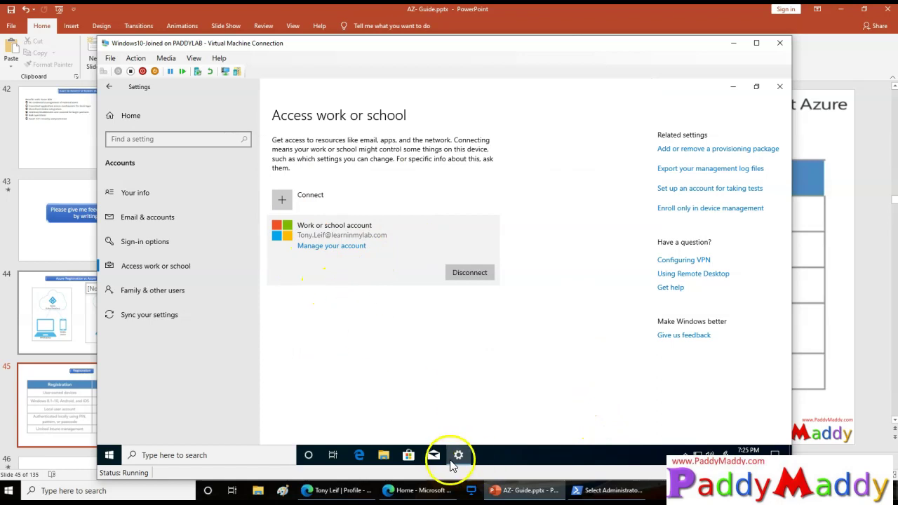
# Step: Switch to the Azure portal in the browser and show all devices of the AZ Demo LAB 2020 directory
pyautogui.click(420, 491)
pyautogui.hotkey('alt', 'Tab')
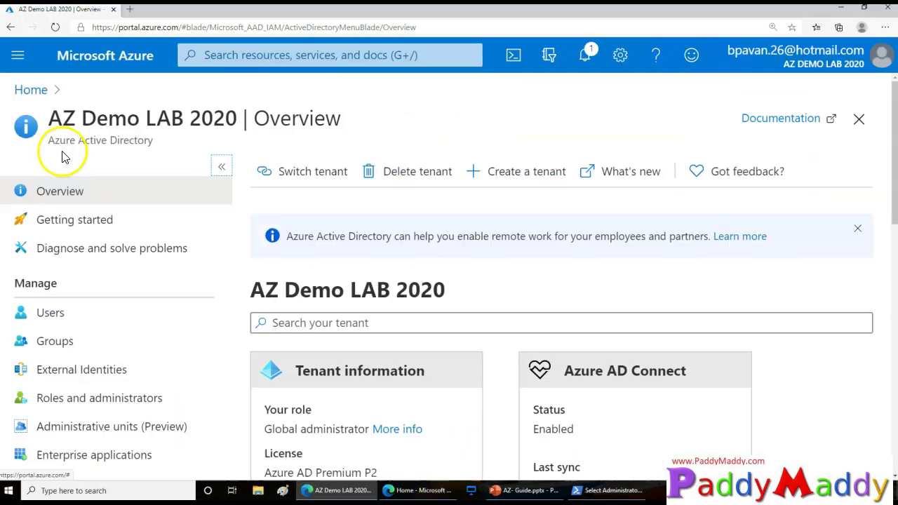
pyautogui.scroll(-2, 125, 371)
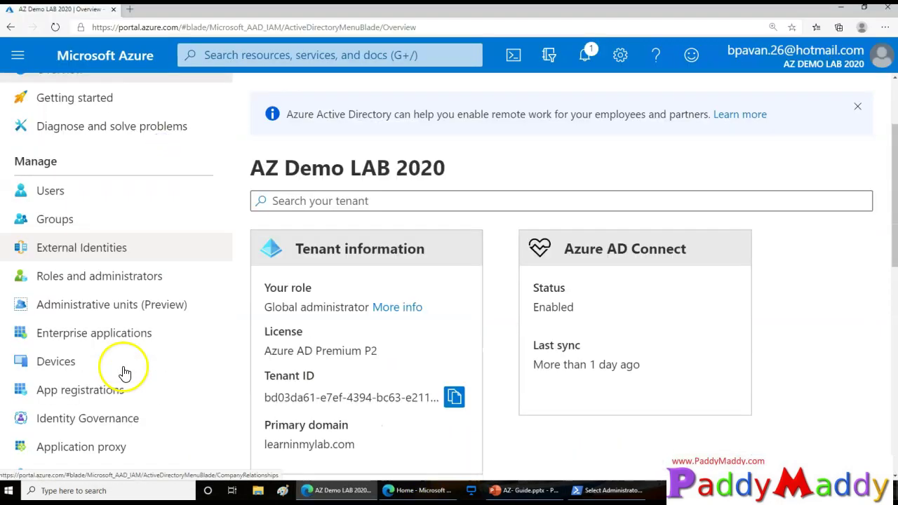
pyautogui.click(57, 362)
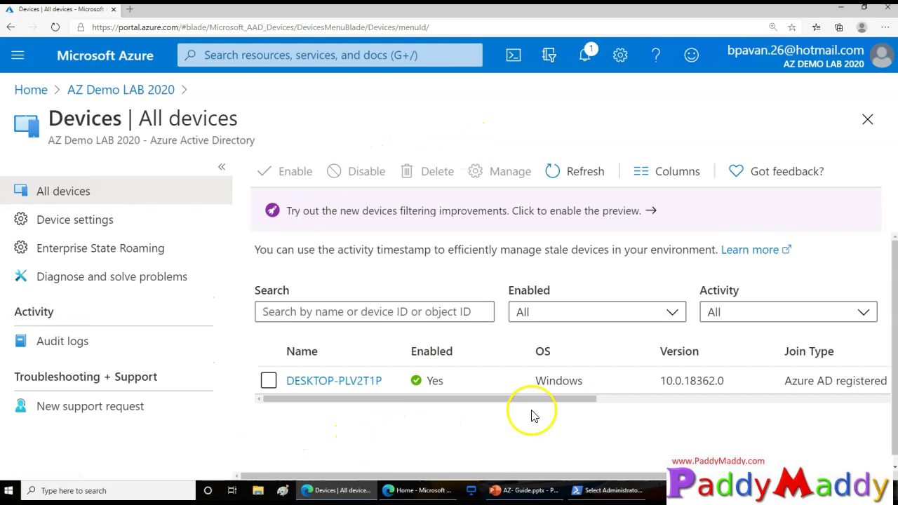
# Step: Examine the DESKTOP-PLV2T1P row's join type, owner, MDM, compliance and registration columns
pyautogui.moveTo(579, 401); pyautogui.dragTo(311, 414)
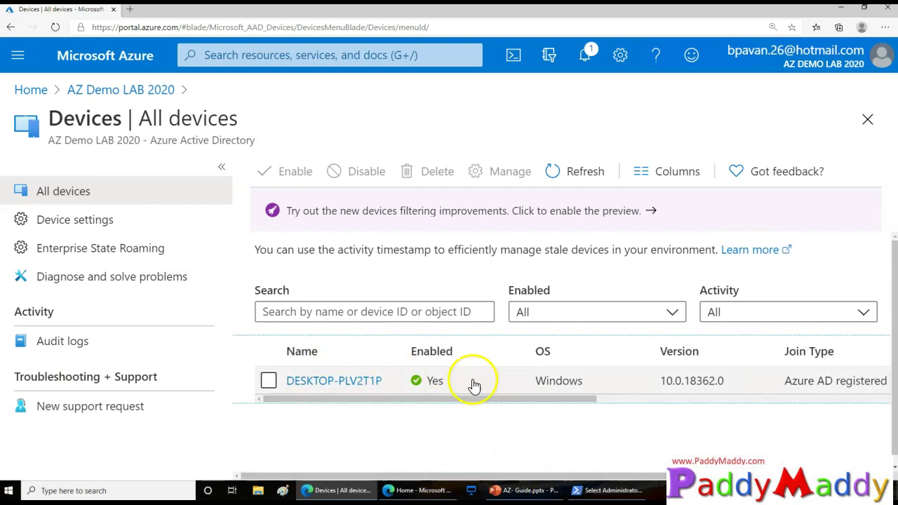
pyautogui.moveTo(507, 404); pyautogui.dragTo(683, 405)
pyautogui.moveTo(584, 353); pyautogui.dragTo(630, 357)
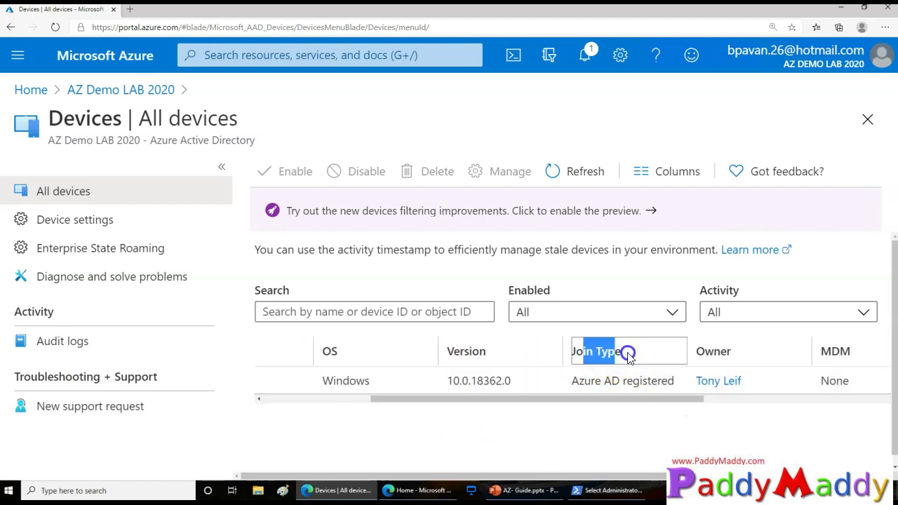
pyautogui.moveTo(584, 383); pyautogui.dragTo(784, 402)
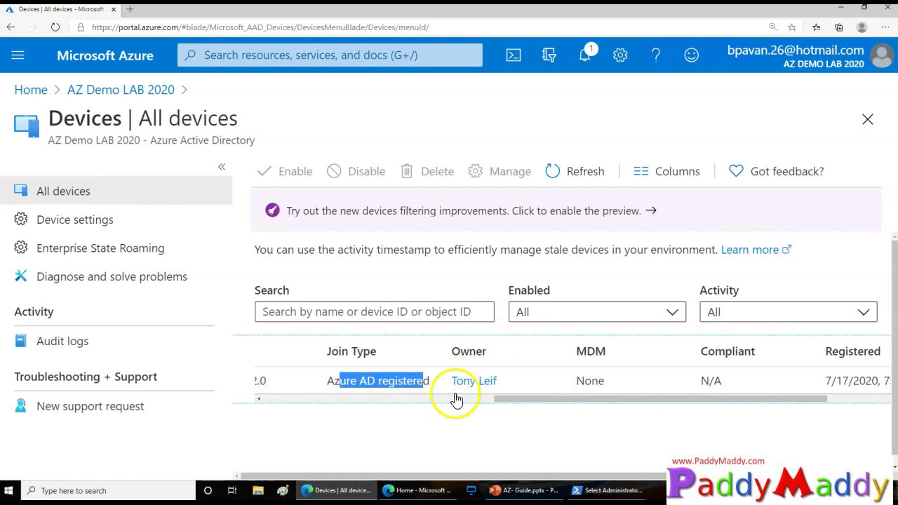
pyautogui.moveTo(546, 401); pyautogui.dragTo(807, 402)
pyautogui.click(435, 351)
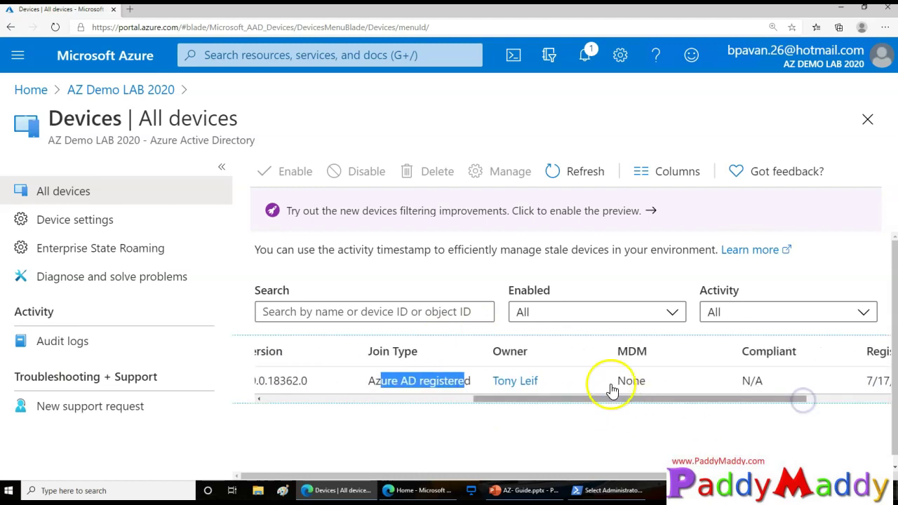
pyautogui.moveTo(616, 390); pyautogui.dragTo(653, 390)
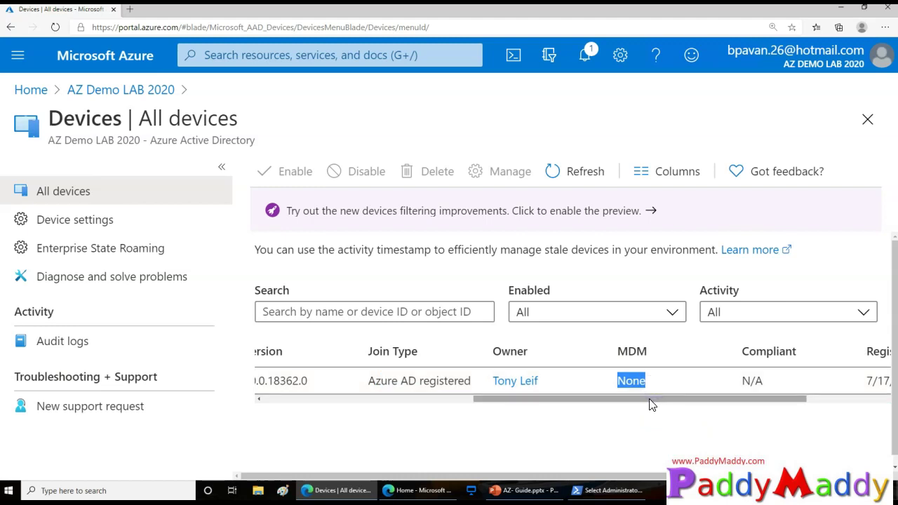
pyautogui.moveTo(651, 404); pyautogui.dragTo(686, 397)
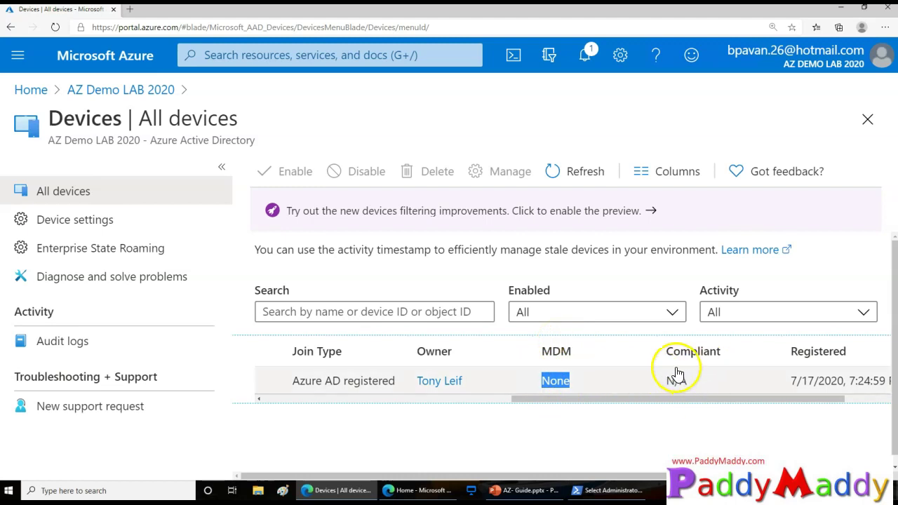
pyautogui.moveTo(692, 401); pyautogui.dragTo(777, 406)
pyautogui.click(786, 381)
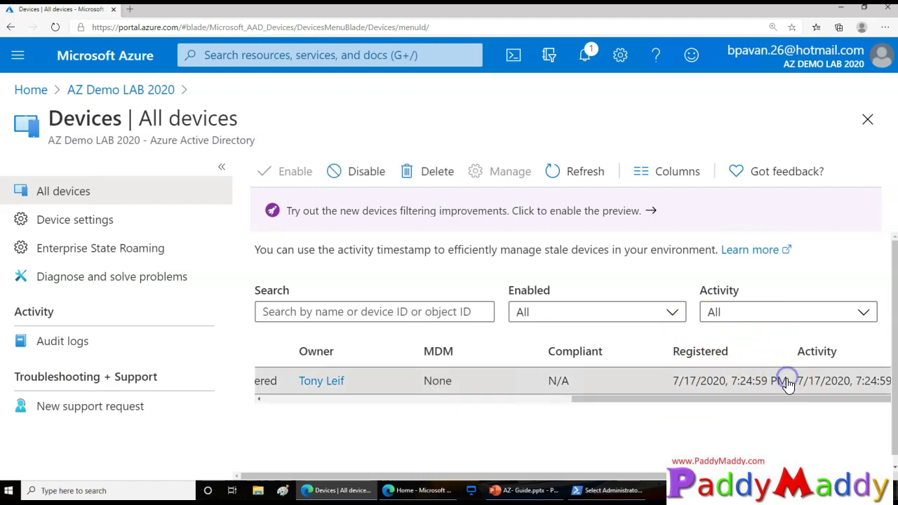
pyautogui.click(337, 401)
# Step: Open the details of DESKTOP-PLV2T1P and review its name, IDs, join type, owner, activity and BitLocker key information
pyautogui.click(295, 380)
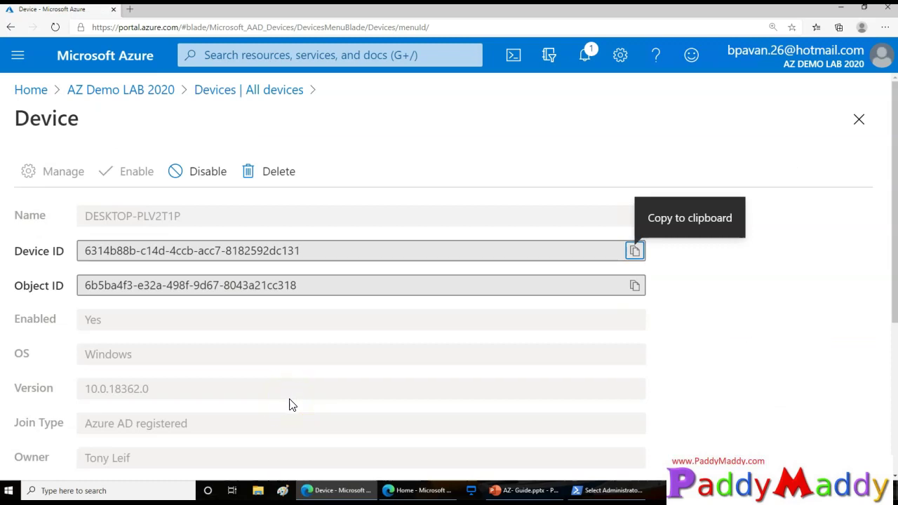
pyautogui.scroll(-3, 293, 405)
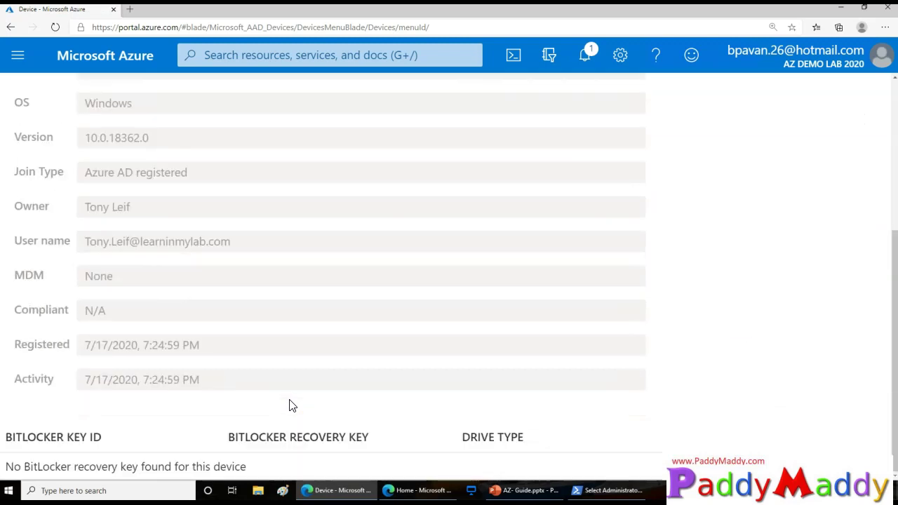
pyautogui.scroll(3, 293, 405)
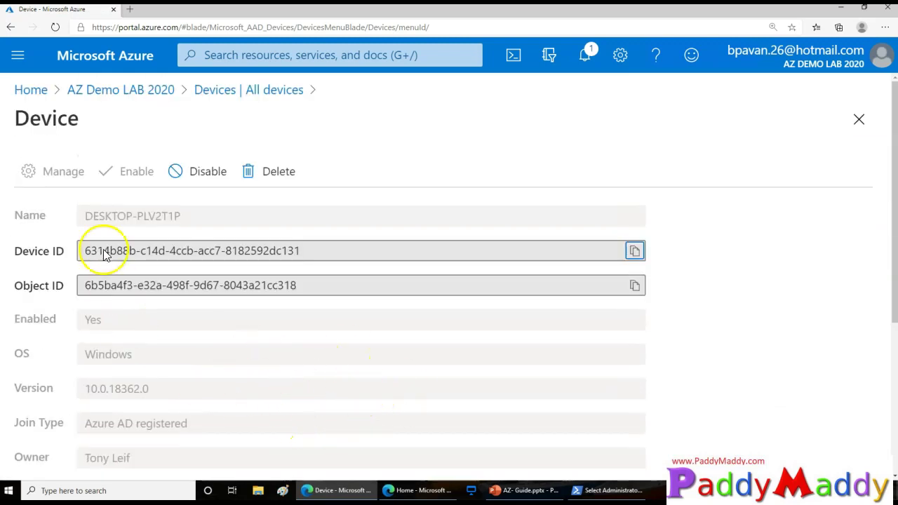
pyautogui.moveTo(199, 222); pyautogui.dragTo(65, 219)
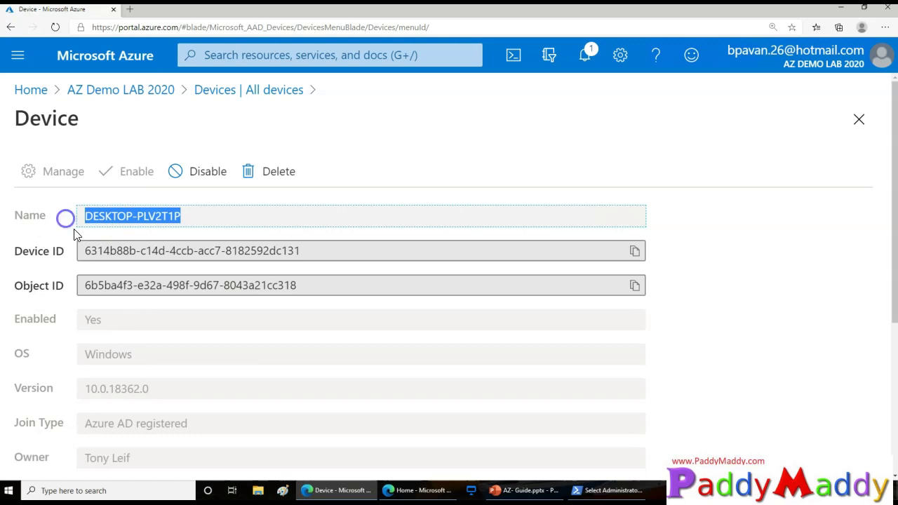
pyautogui.moveTo(146, 417); pyautogui.dragTo(225, 295)
pyautogui.click(101, 324)
pyautogui.scroll(-3, 221, 386)
pyautogui.moveTo(88, 241); pyautogui.dragTo(181, 436)
pyautogui.scroll(-1, 225, 421)
pyautogui.moveTo(65, 469); pyautogui.dragTo(276, 471)
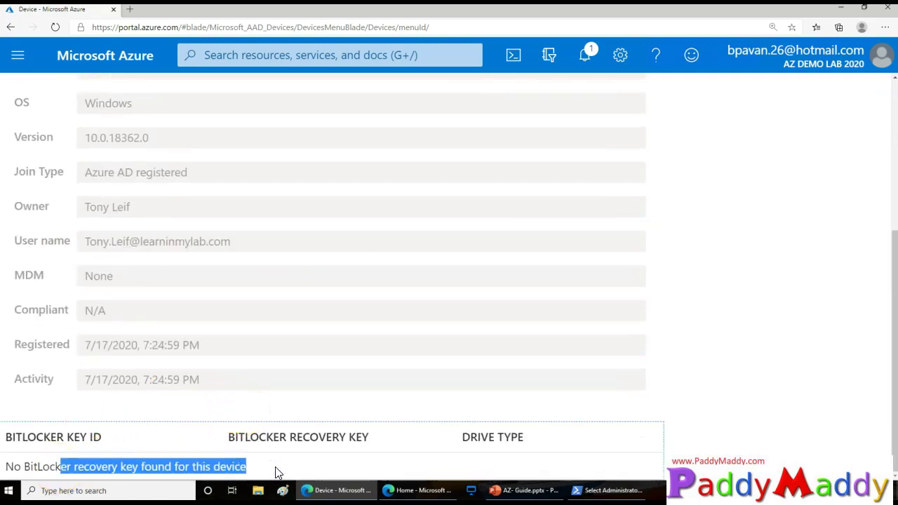
pyautogui.scroll(4, 276, 473)
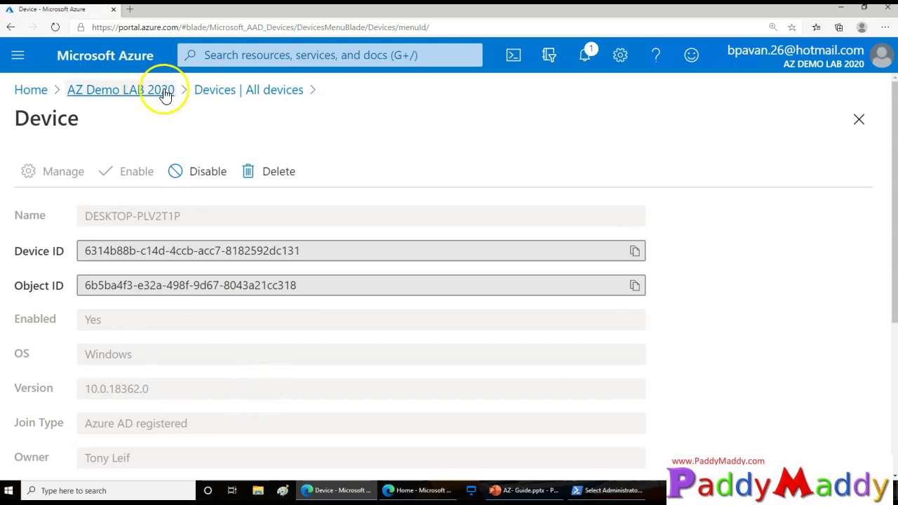
# Step: Return to the device list and delete DESKTOP-PLV2T1P from the directory
pyautogui.click(227, 94)
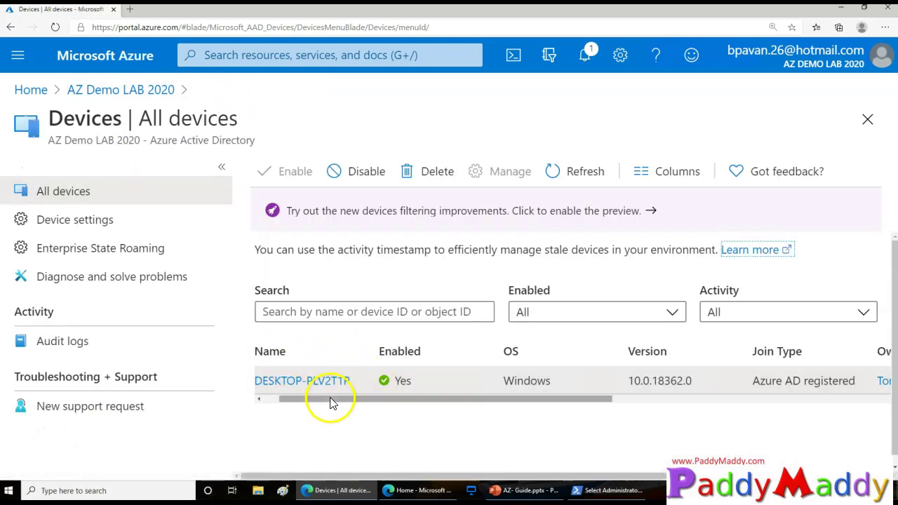
pyautogui.click(267, 380)
pyautogui.click(440, 170)
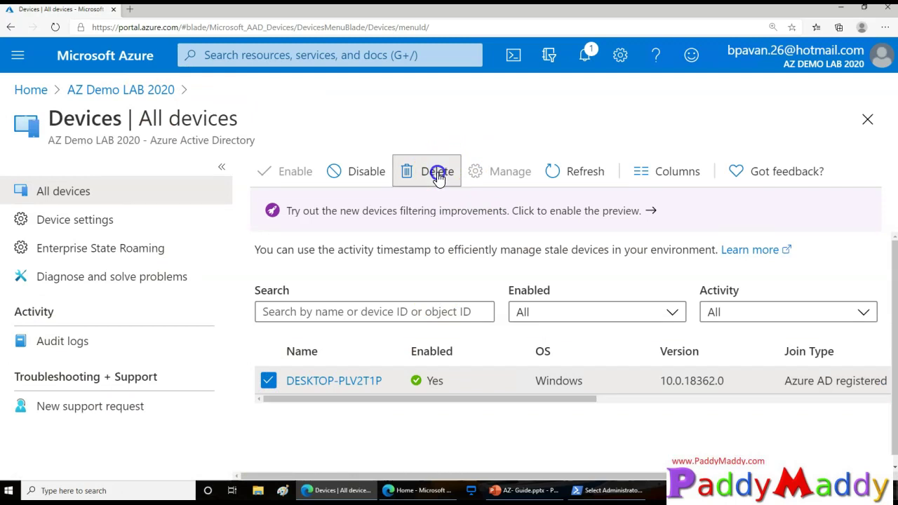
pyautogui.click(292, 295)
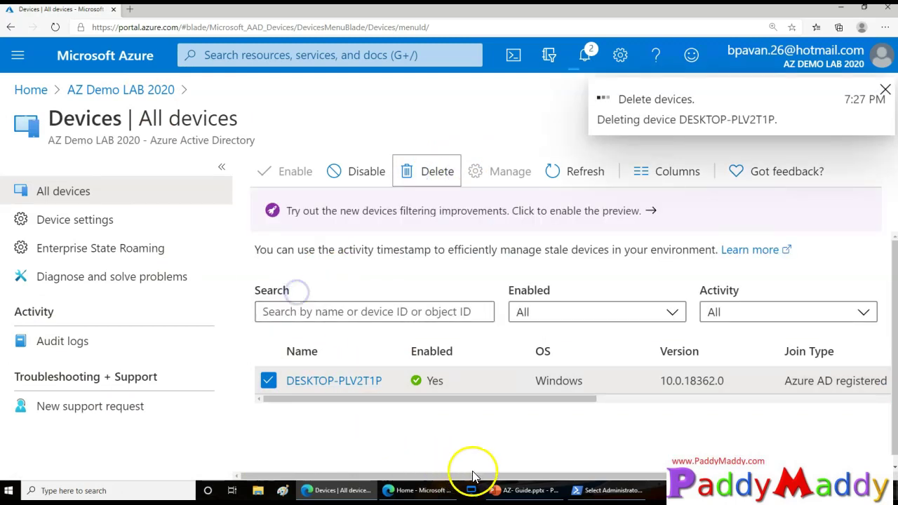
# Step: Switch to the Windows10-Joined virtual machine and disconnect its work or school account
pyautogui.hotkey('alt', 'Tab')
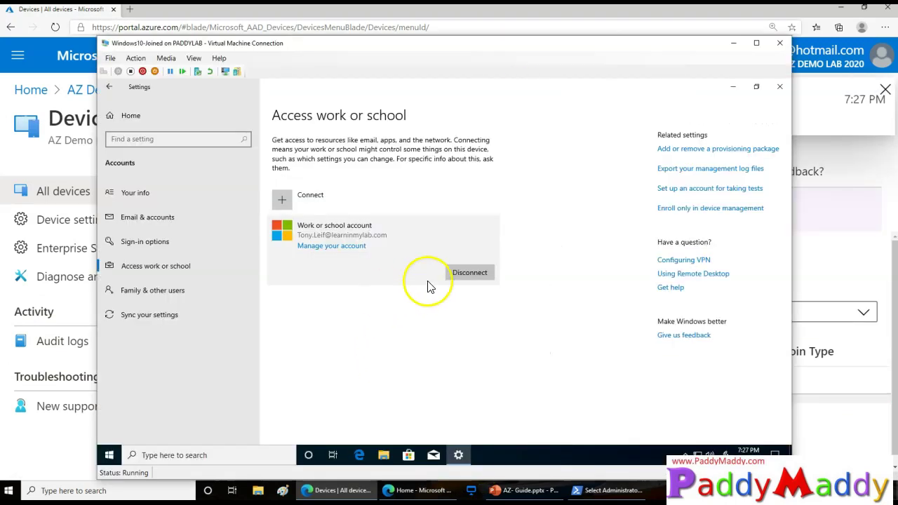
pyautogui.click(467, 272)
pyautogui.click(544, 249)
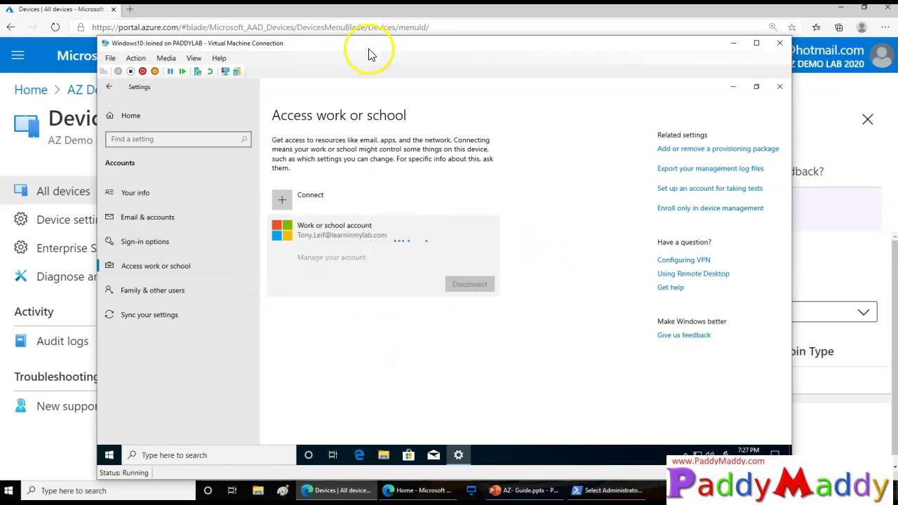
pyautogui.moveTo(371, 54); pyautogui.dragTo(438, 46)
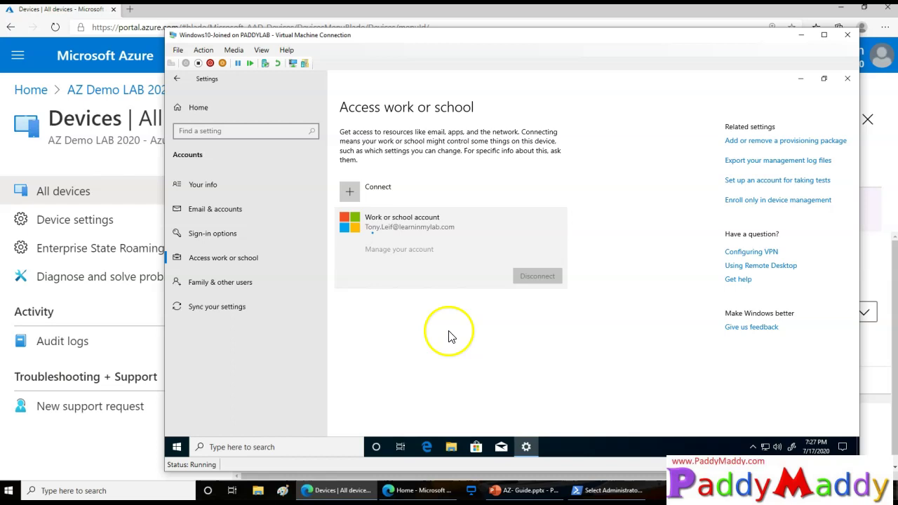
# Step: Return the portal to the user's profile, then start joining the virtual machine to Azure Active Directory with the user's work email
pyautogui.click(13, 28)
pyautogui.click(346, 197)
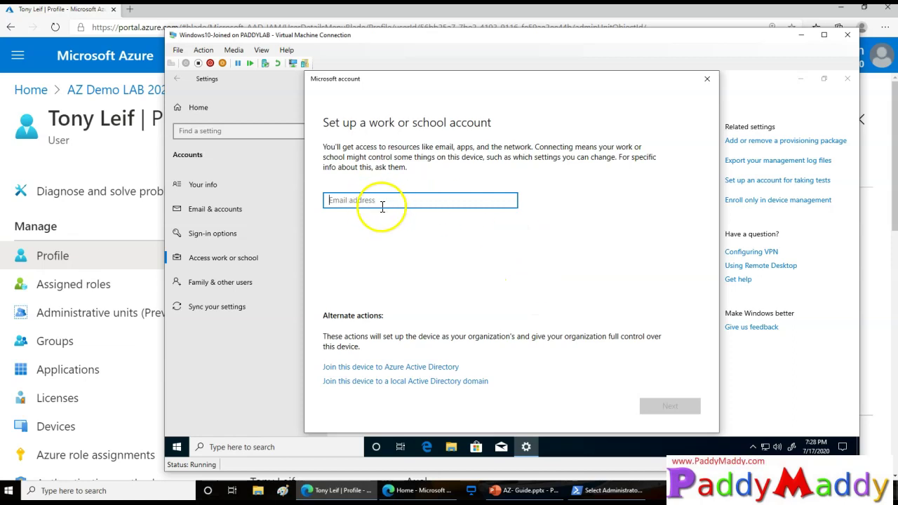
pyautogui.click(393, 370)
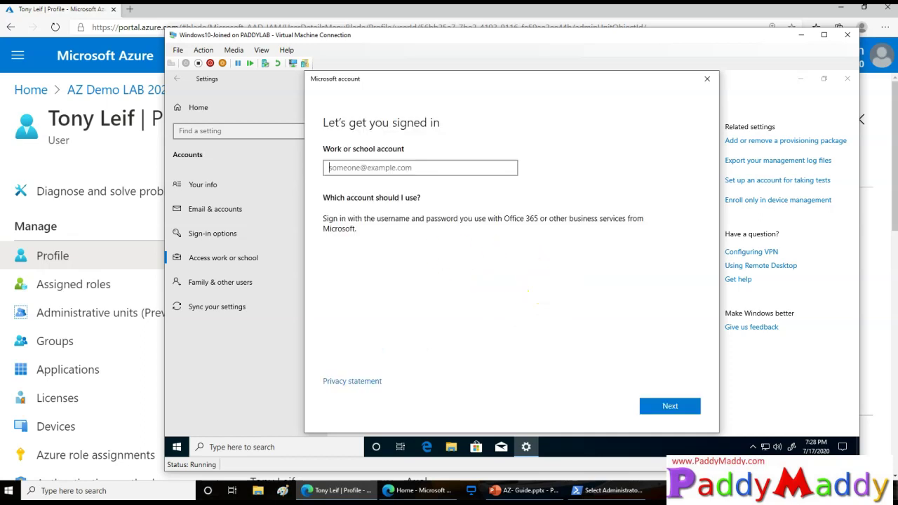
pyautogui.click(393, 167)
pyautogui.hotkey('ctrl', 'v')
pyautogui.click(643, 404)
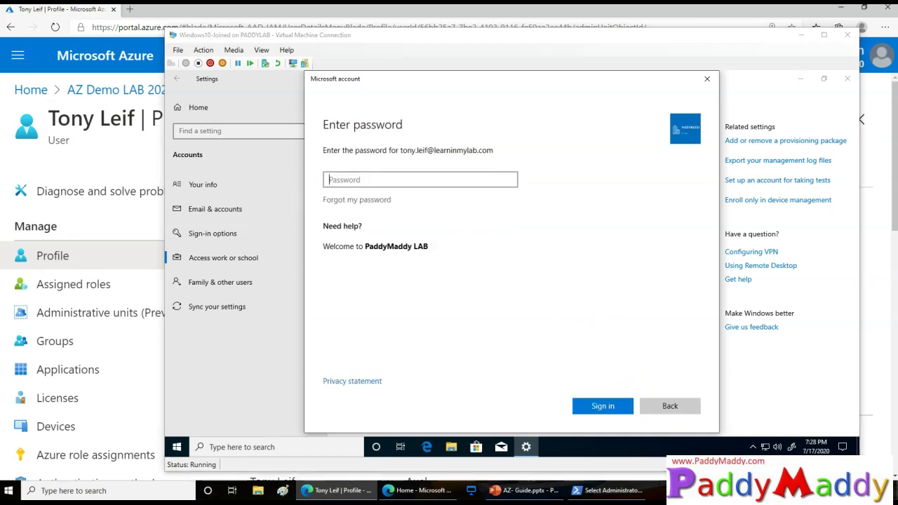
# Step: Sign in with the account password, confirm joining the organization and finish the Azure AD setup
pyautogui.click(430, 181)
pyautogui.hotkey('ctrl', 'v')
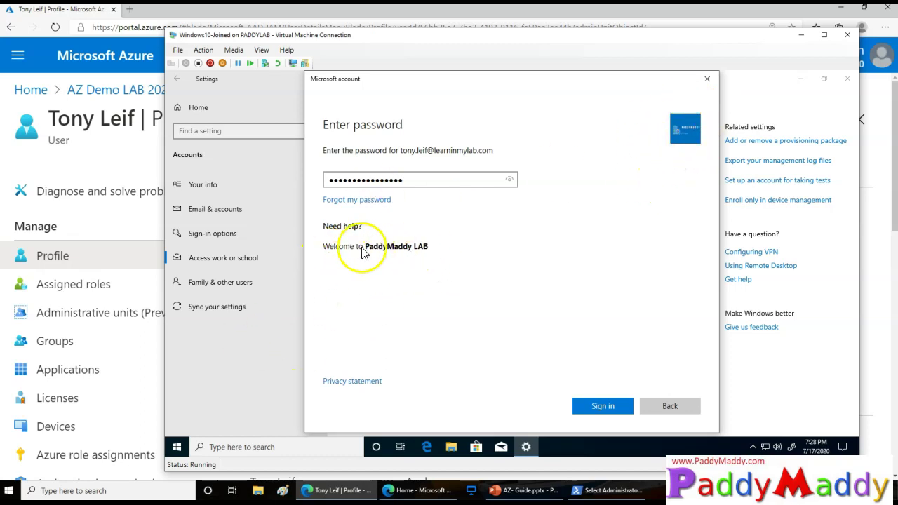
pyautogui.click(610, 407)
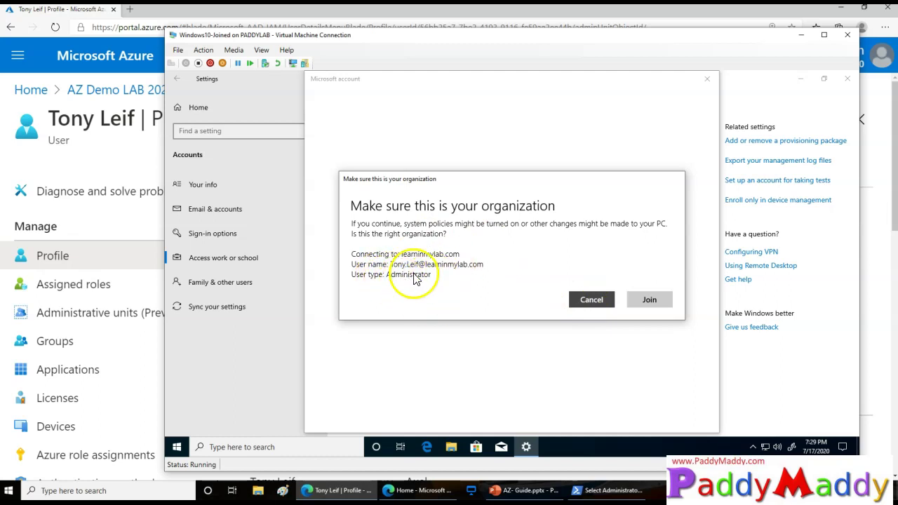
pyautogui.click(655, 301)
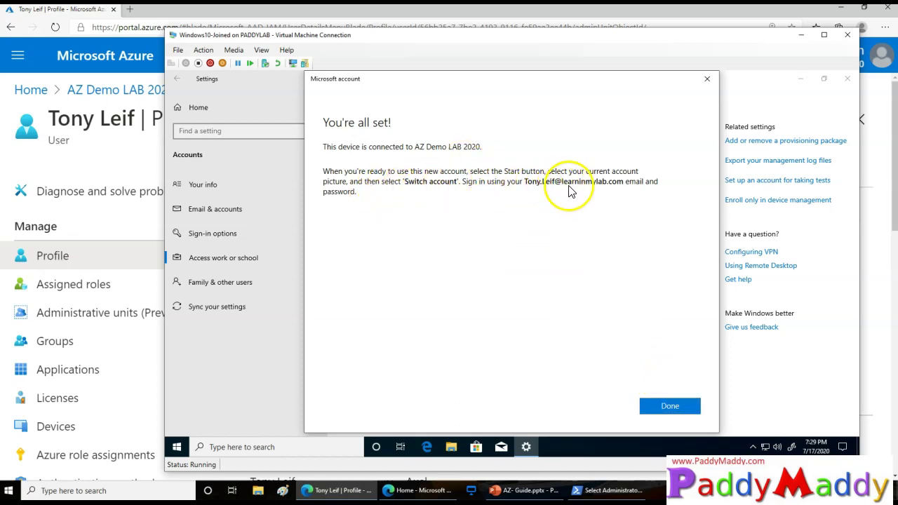
pyautogui.click(672, 407)
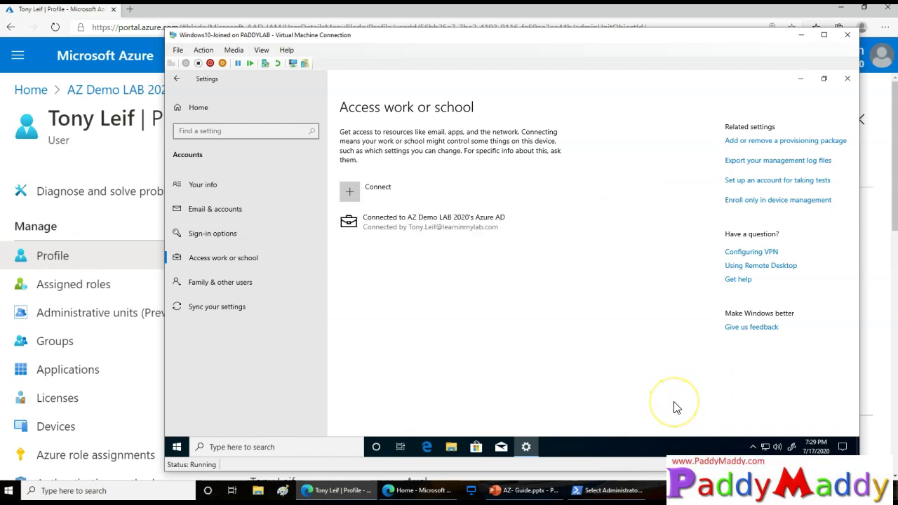
# Step: Select the Azure AD connection in the virtual machine's work or school accounts, then restart the virtual machine
pyautogui.click(456, 226)
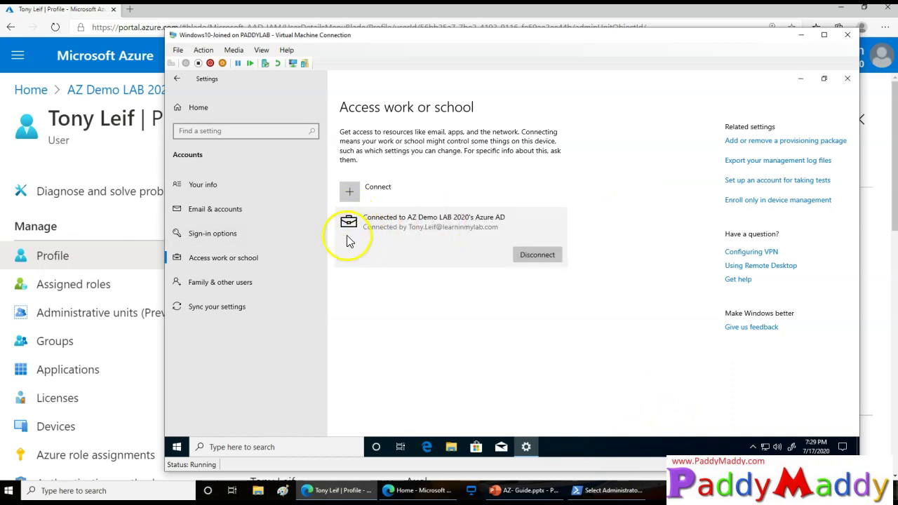
pyautogui.rightClick(176, 447)
pyautogui.moveTo(248, 415)
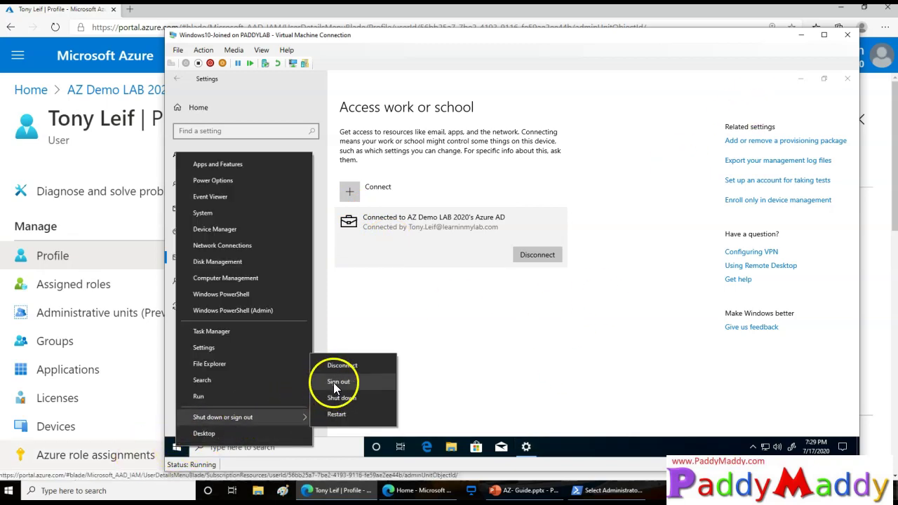
pyautogui.click(341, 414)
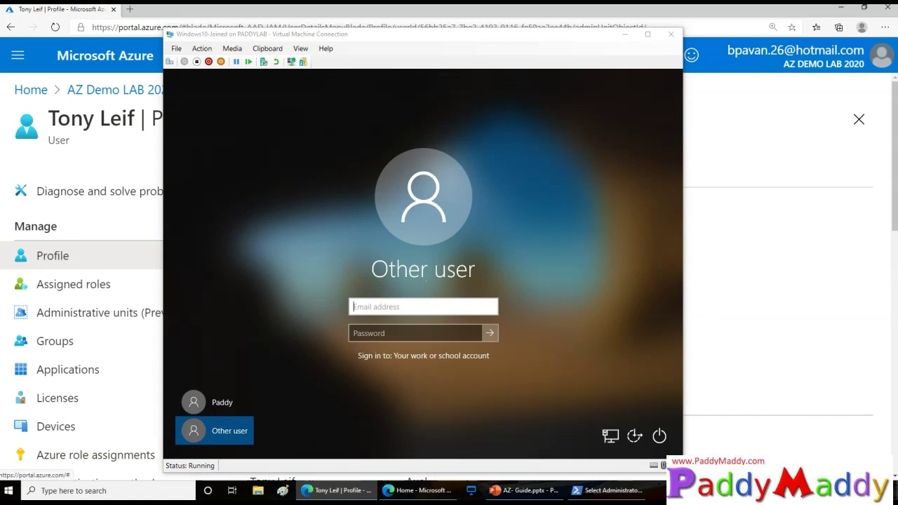
# Step: Sign in to the virtual machine as another user, pasting the work email and the account password from the clipboard
pyautogui.click(268, 48)
pyautogui.click(279, 62)
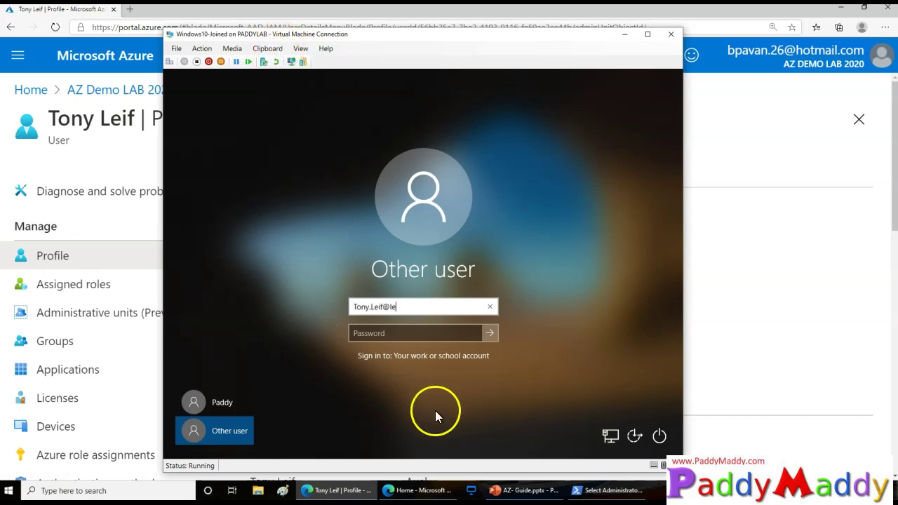
pyautogui.click(390, 334)
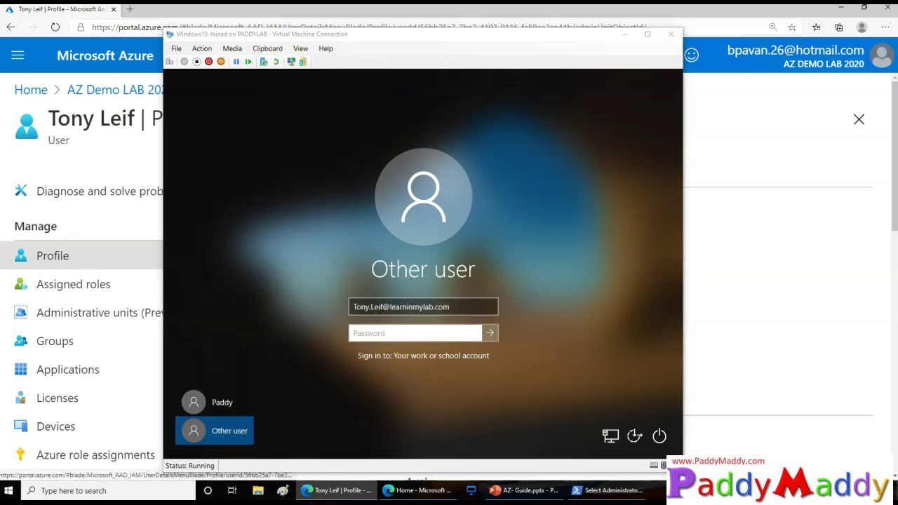
pyautogui.click(267, 48)
pyautogui.click(271, 61)
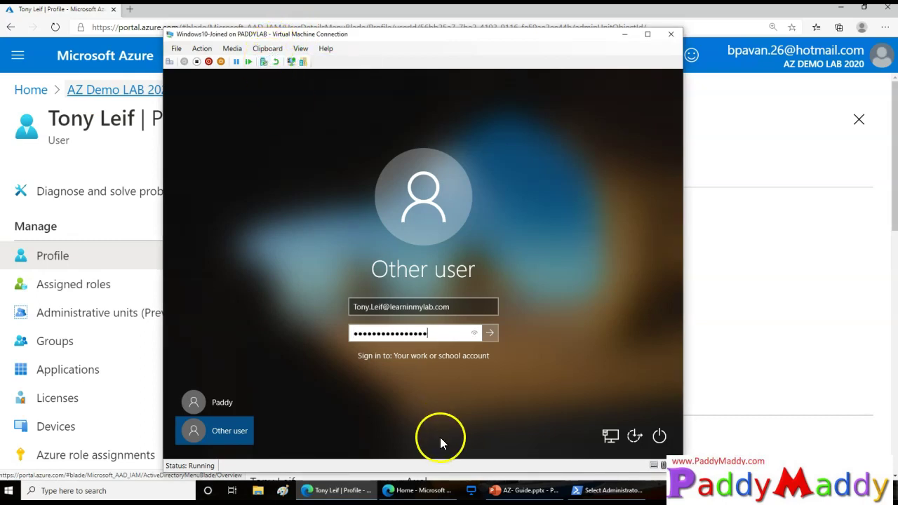
pyautogui.click(495, 329)
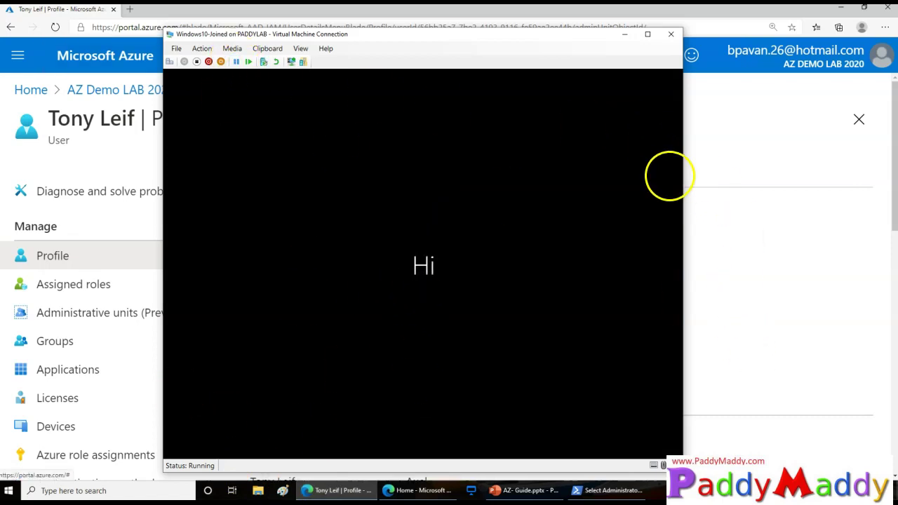
# Step: Switch back to the Azure portal and open the list of all devices in the AZ Demo LAB 2020 tenant
pyautogui.click(728, 305)
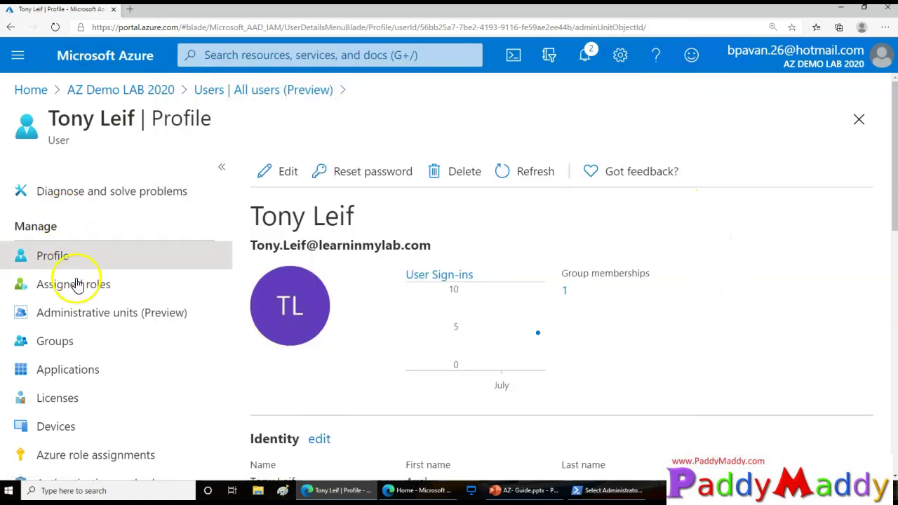
pyautogui.click(153, 91)
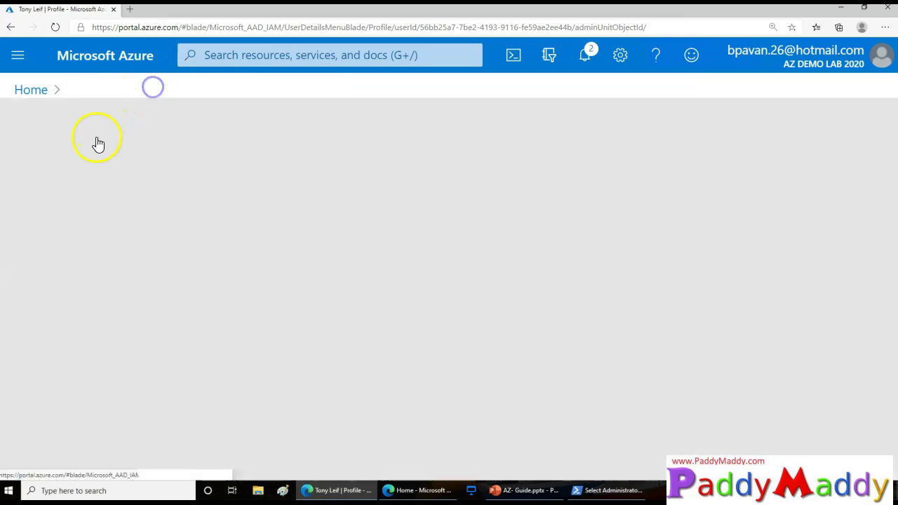
pyautogui.scroll(-3, 77, 393)
pyautogui.scroll(-1, 78, 400)
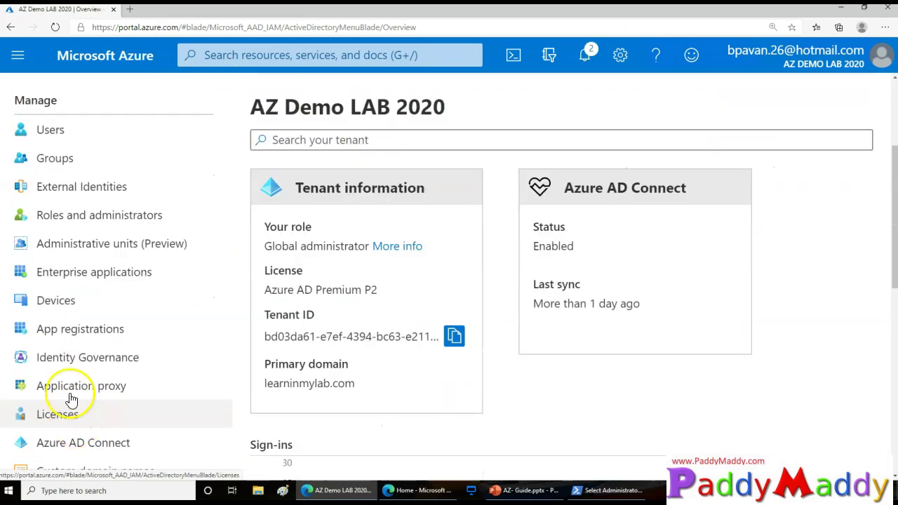
pyautogui.click(48, 289)
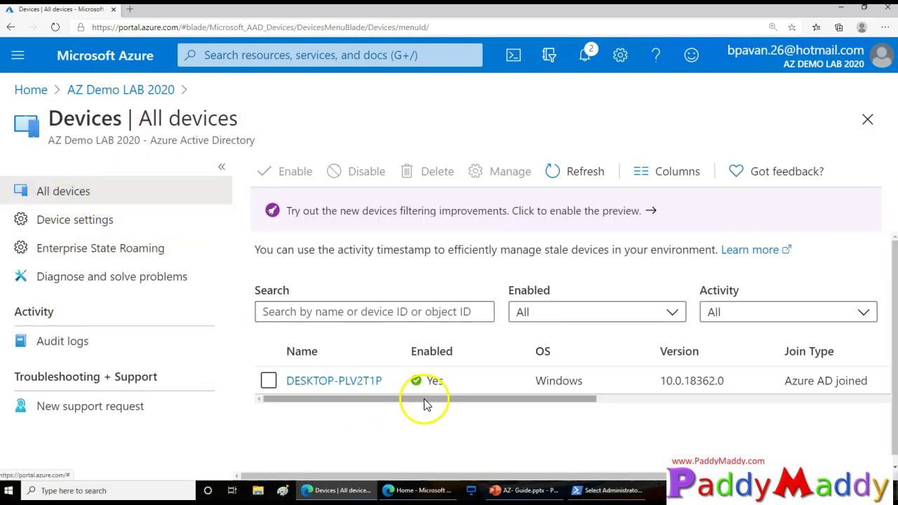
# Step: Examine the join type, owner, MDM, compliance and registration details of DESKTOP-PLV2T1P in the device list
pyautogui.click(511, 398)
pyautogui.moveTo(511, 399); pyautogui.dragTo(562, 399)
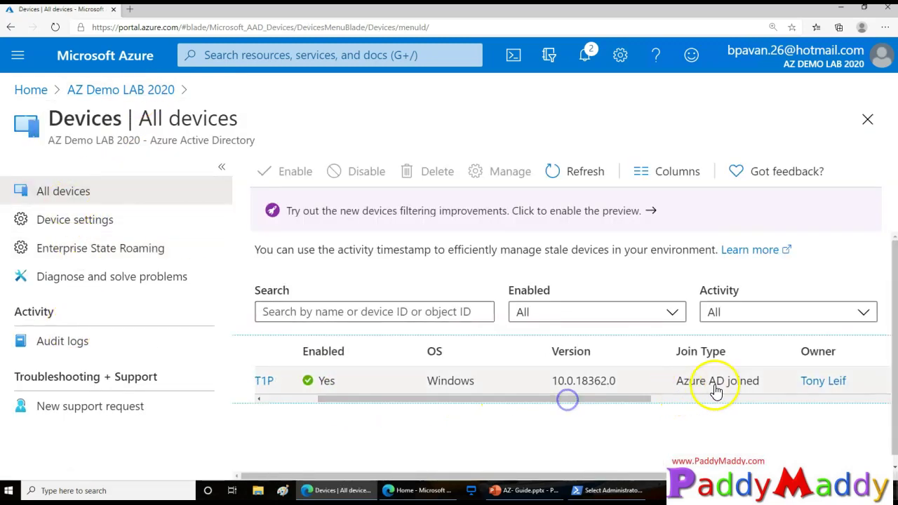
pyautogui.moveTo(684, 387); pyautogui.dragTo(765, 388)
pyautogui.moveTo(694, 399); pyautogui.dragTo(850, 402)
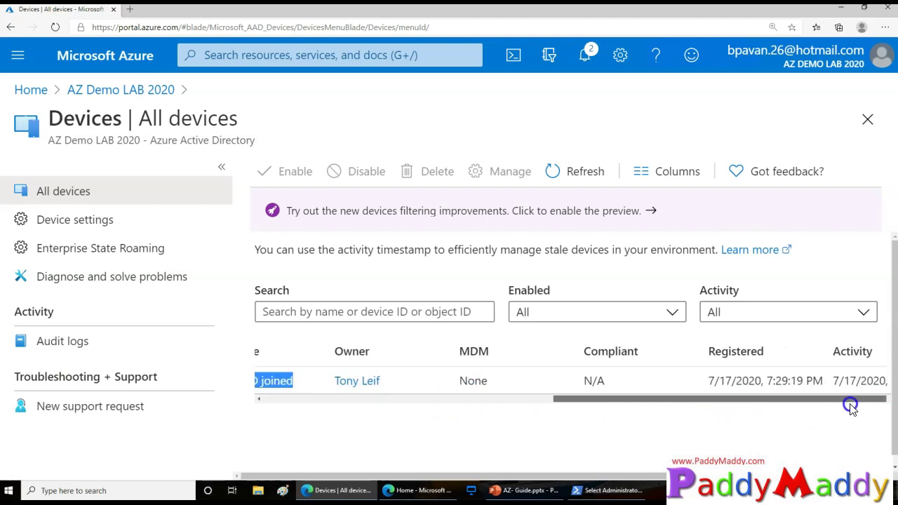
pyautogui.moveTo(704, 382); pyautogui.dragTo(805, 383)
pyautogui.moveTo(521, 394); pyautogui.dragTo(740, 401)
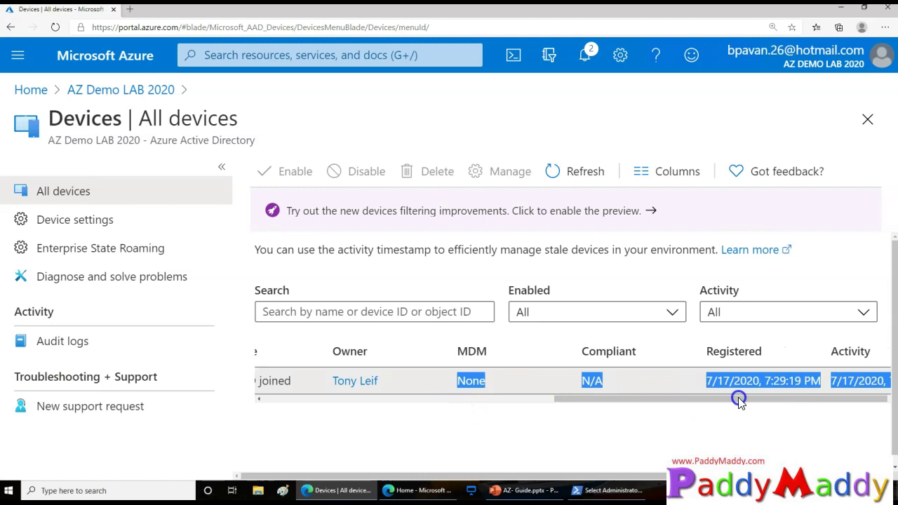
pyautogui.moveTo(842, 400); pyautogui.dragTo(343, 419)
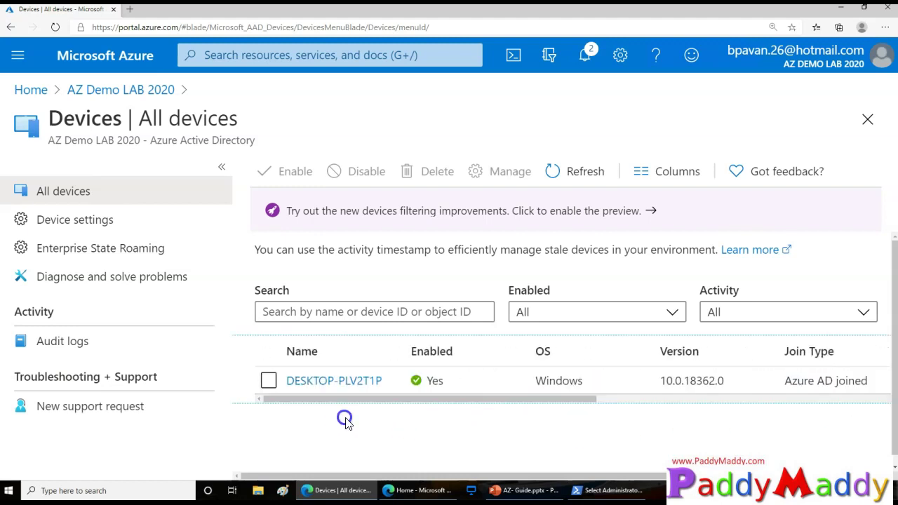
pyautogui.moveTo(593, 401); pyautogui.dragTo(577, 417)
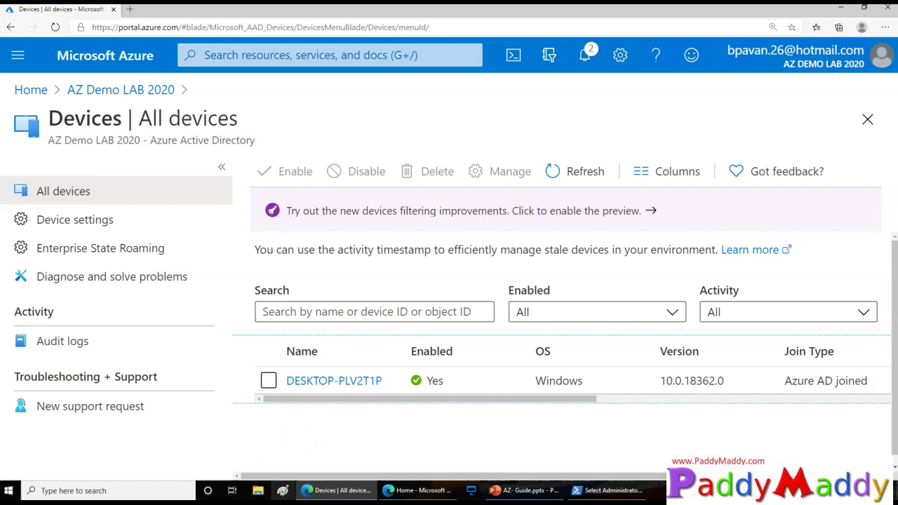
# Step: Open the joined user's device list from the tenant's users and check the join type of DESKTOP-PLV2T1P
pyautogui.click(131, 95)
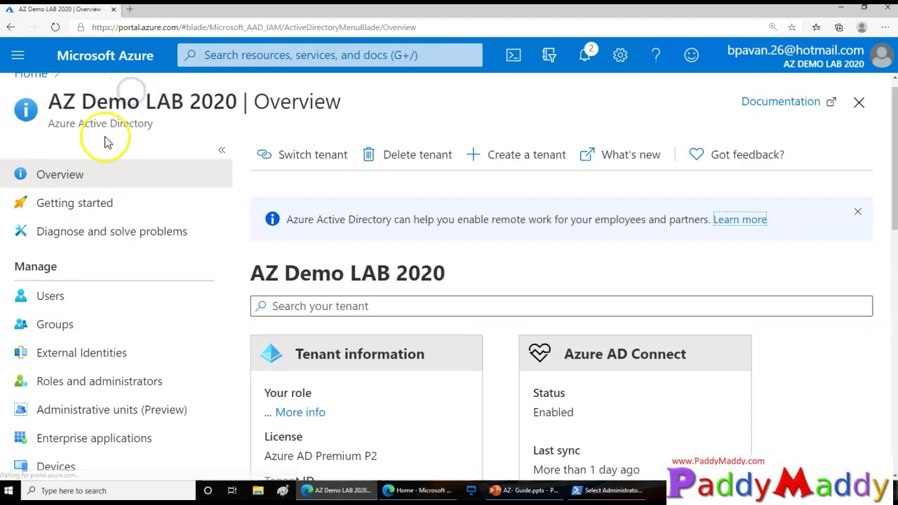
pyautogui.click(54, 293)
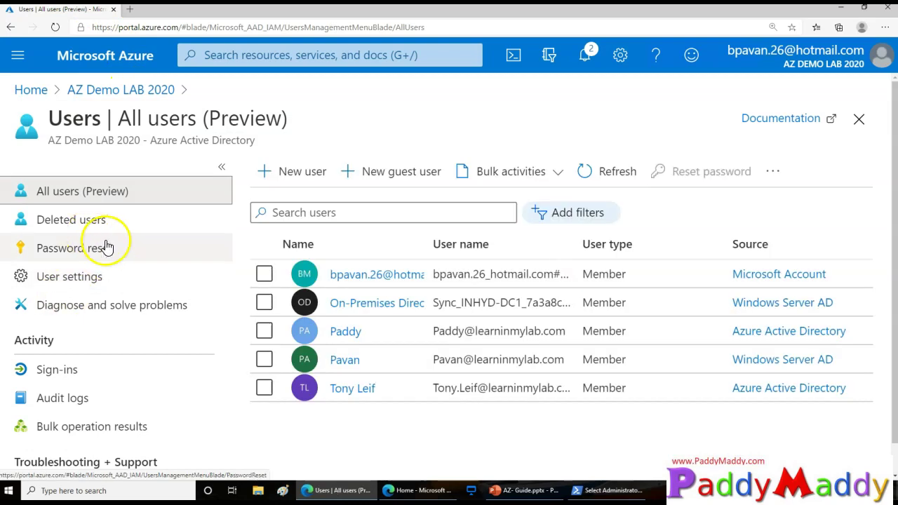
pyautogui.click(361, 390)
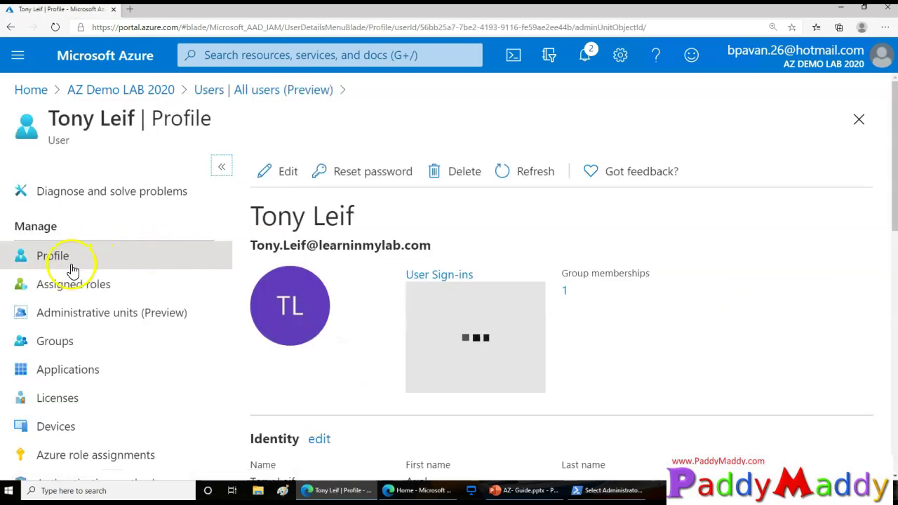
pyautogui.click(70, 433)
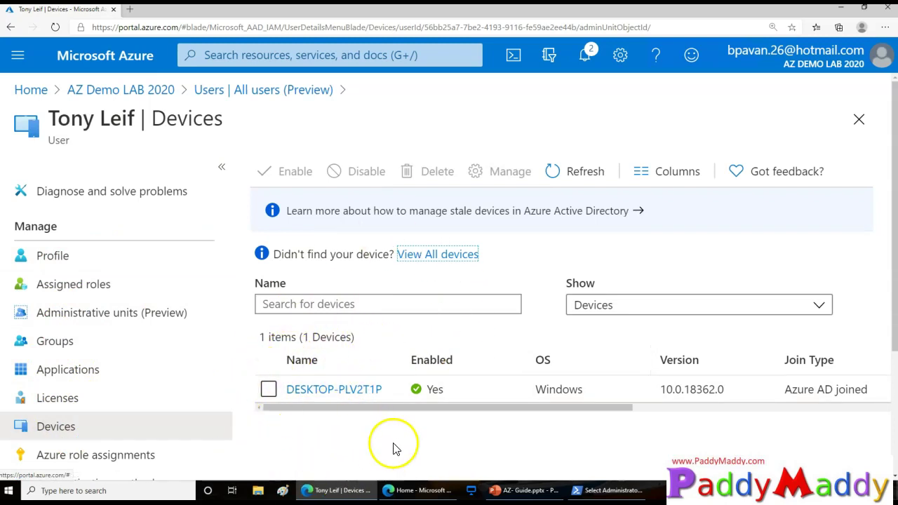
pyautogui.moveTo(328, 407); pyautogui.dragTo(533, 419)
pyautogui.moveTo(438, 398); pyautogui.dragTo(505, 393)
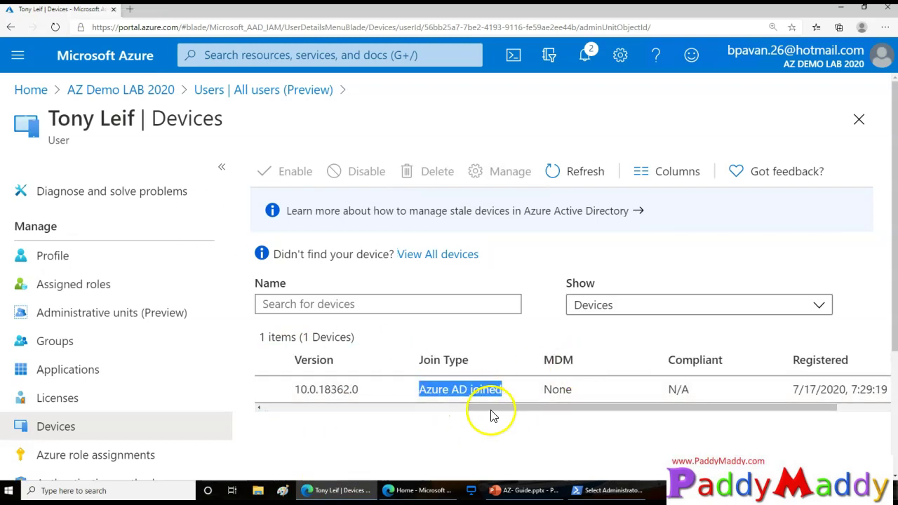
pyautogui.moveTo(393, 407); pyautogui.dragTo(286, 412)
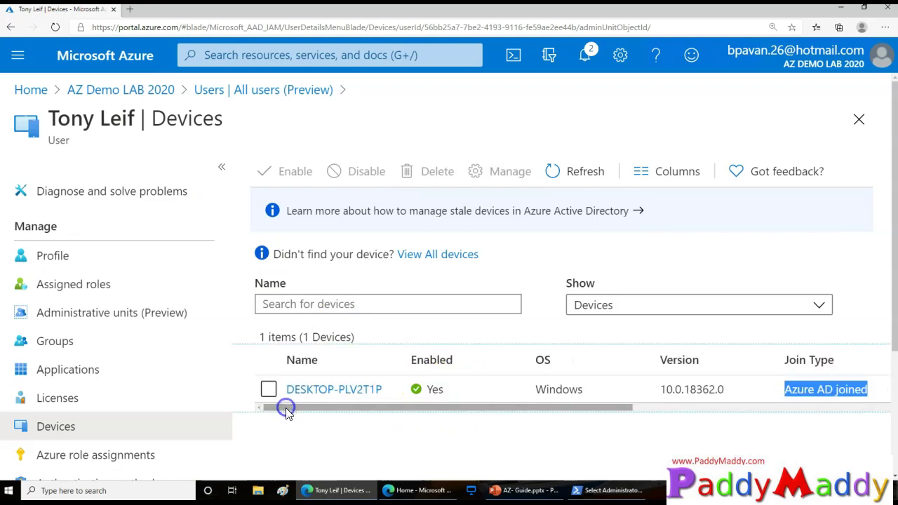
pyautogui.click(621, 489)
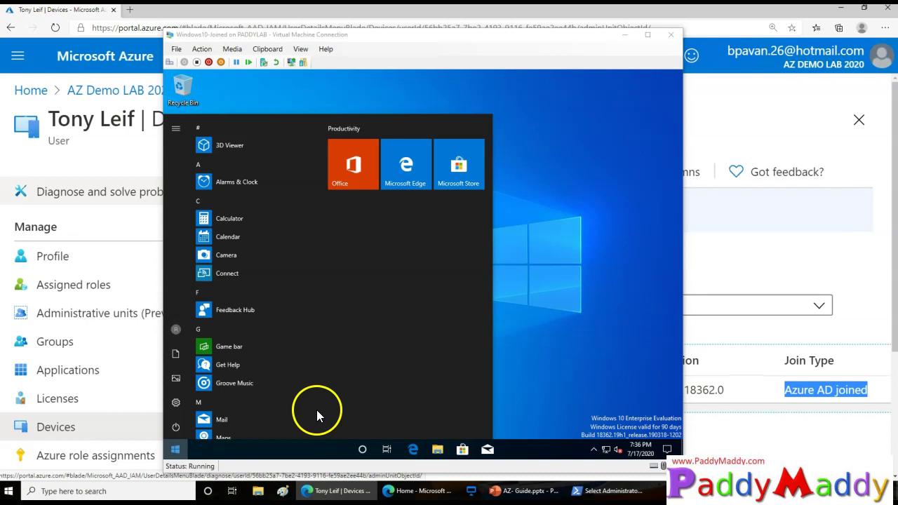
pyautogui.click(563, 397)
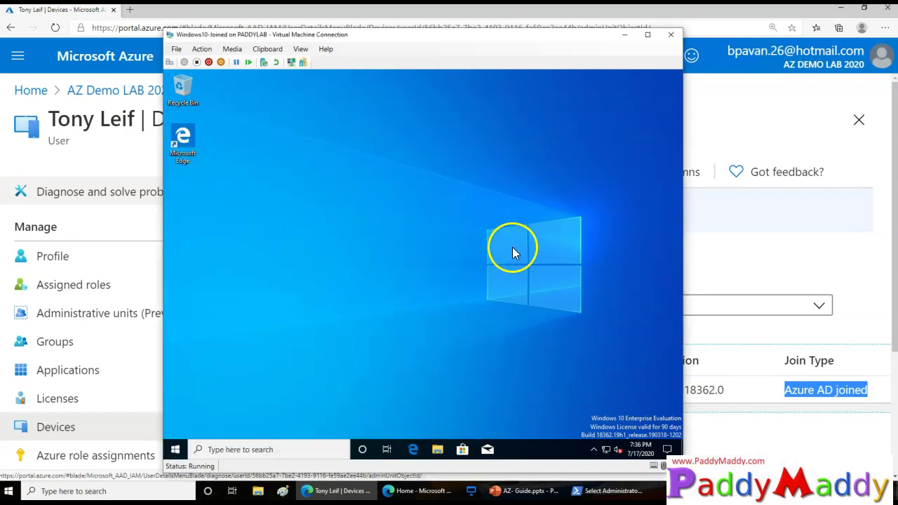
pyautogui.click(175, 450)
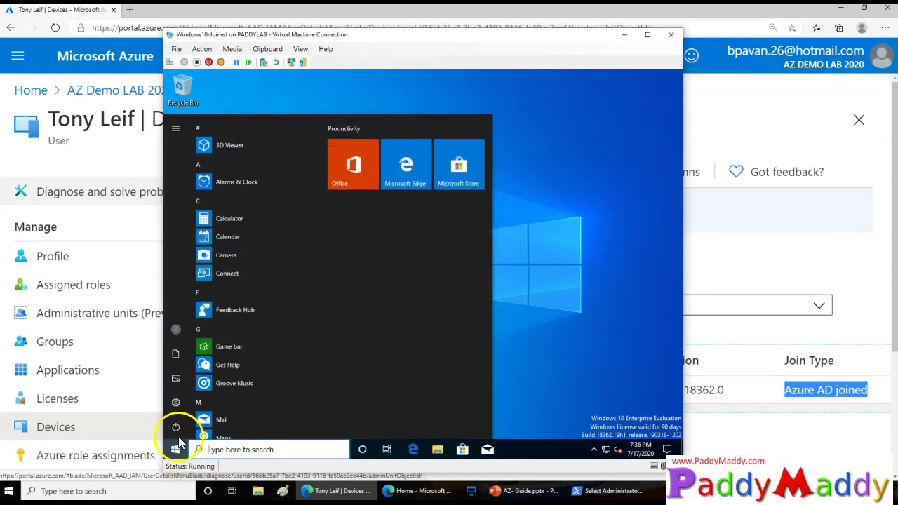
pyautogui.click(541, 407)
pyautogui.click(435, 450)
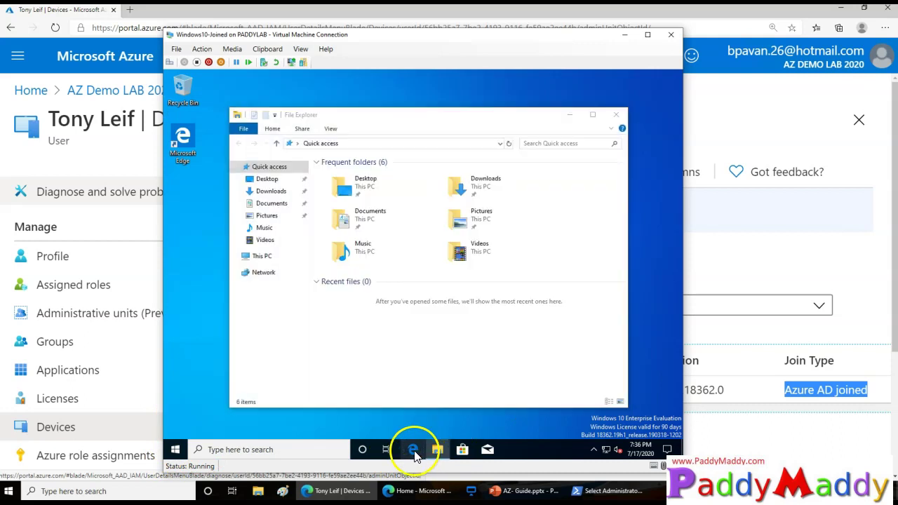
pyautogui.click(414, 449)
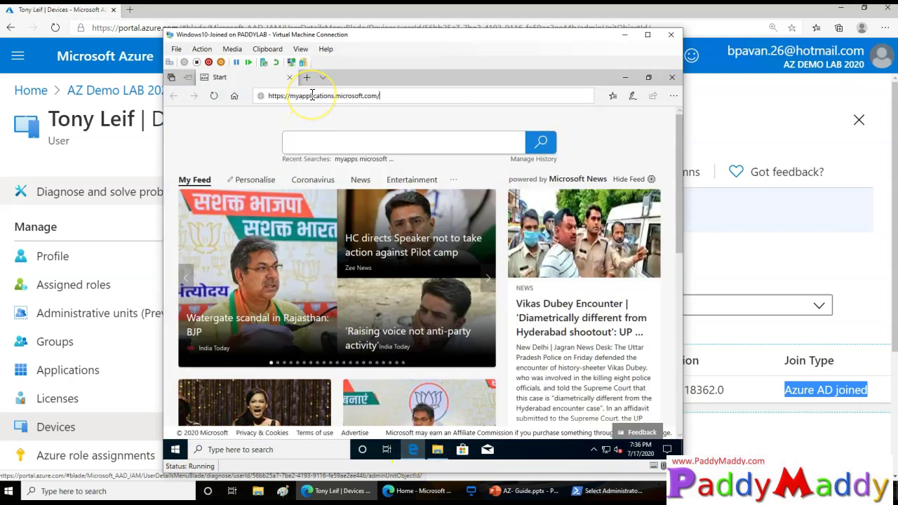